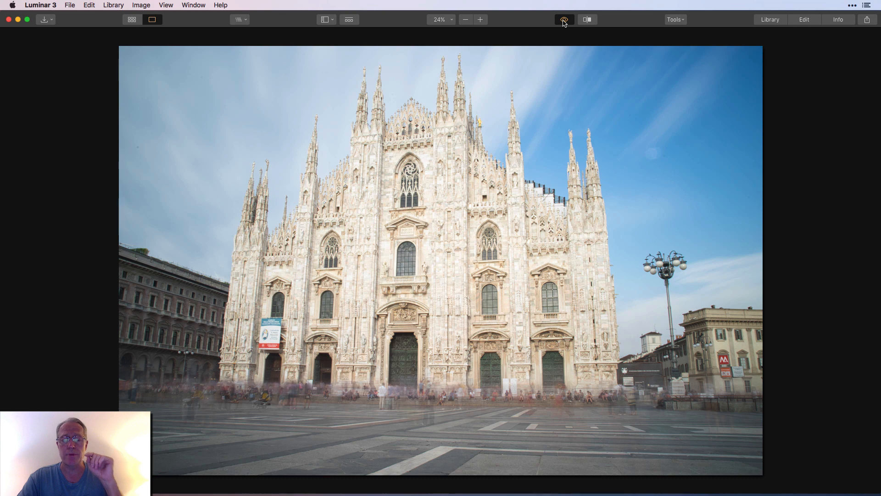
Compare the edited photo of the cathedral with its unedited original.
click(564, 20)
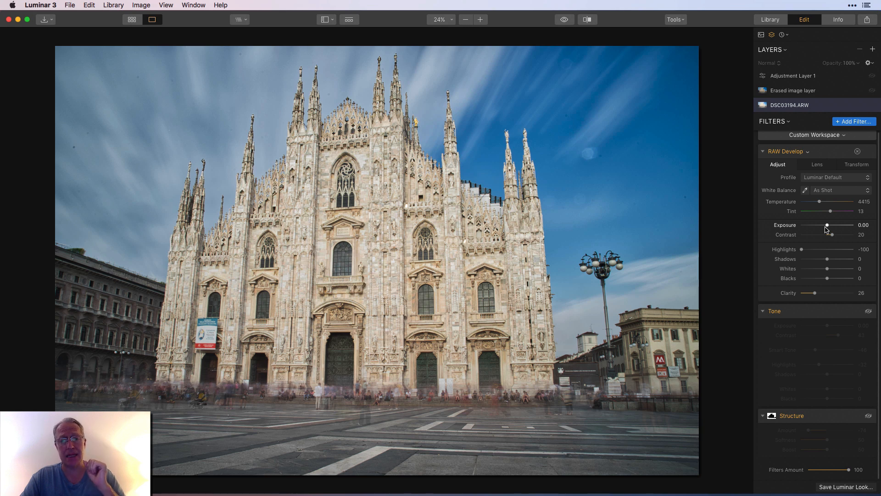
click(564, 20)
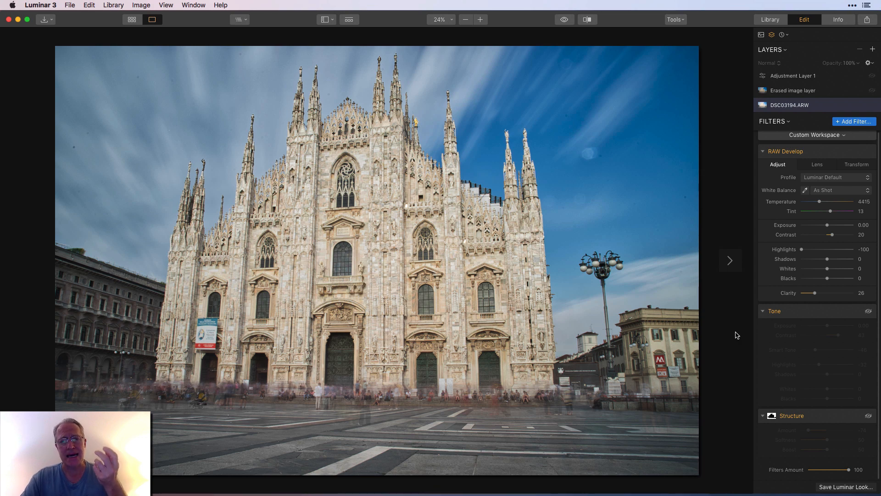
click(566, 21)
click(567, 22)
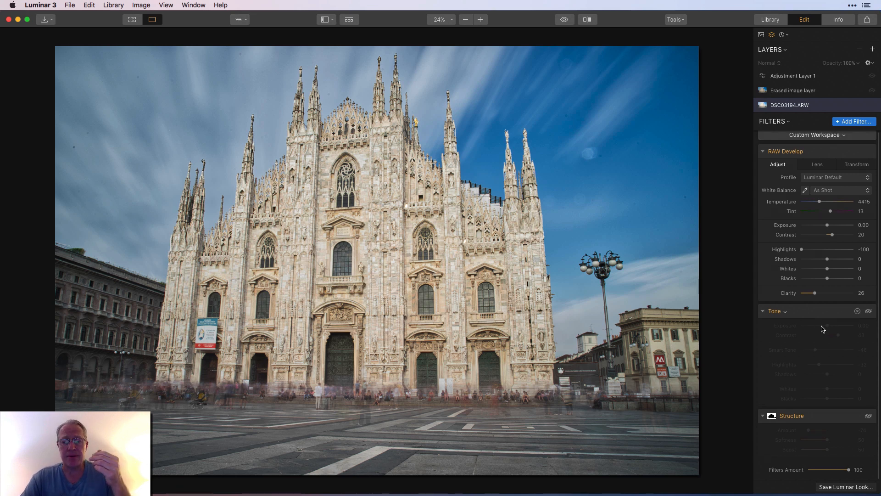
Enable the Tone filter on the DSC03194.ARW layer and compare the photo with and without it.
click(868, 312)
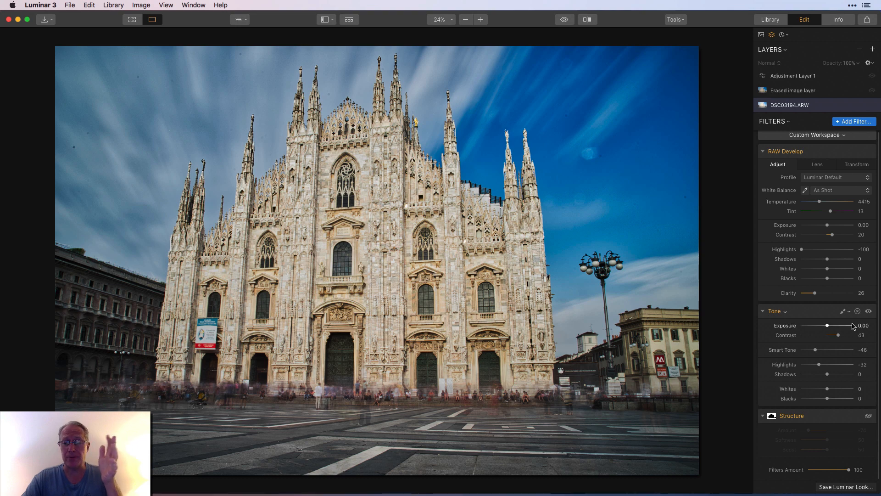
click(870, 312)
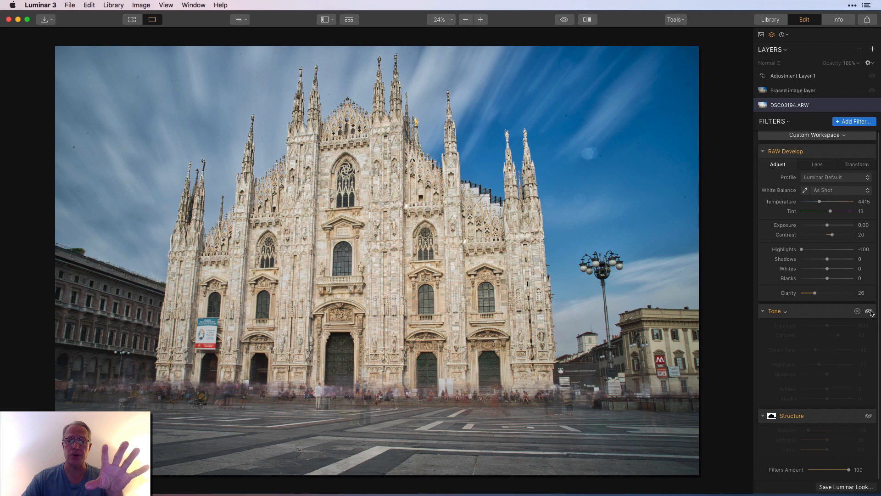
click(869, 312)
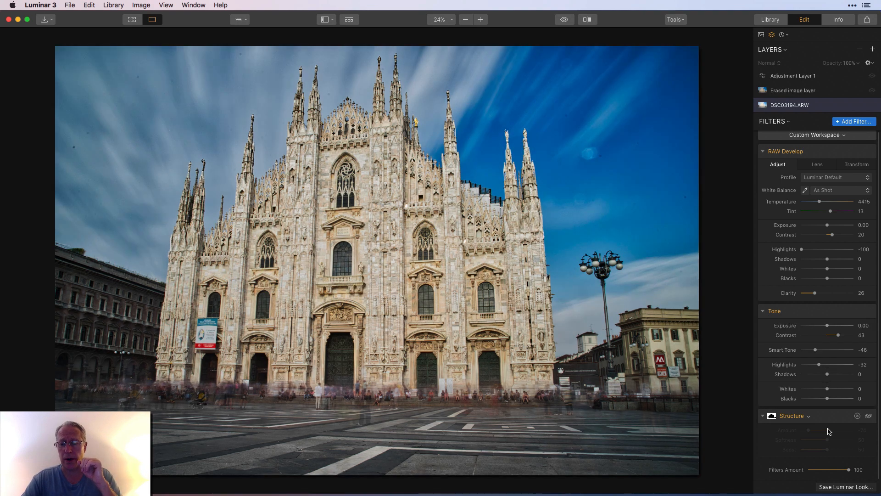
Enable the Structure filter on the DSC03194.ARW layer, inspecting its brushed mask and comparing the photo with and without the filter.
click(869, 416)
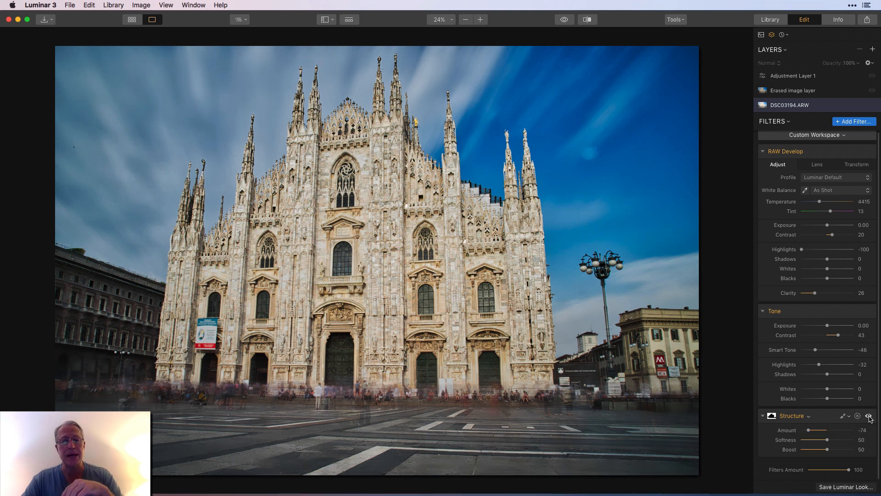
click(844, 416)
click(817, 423)
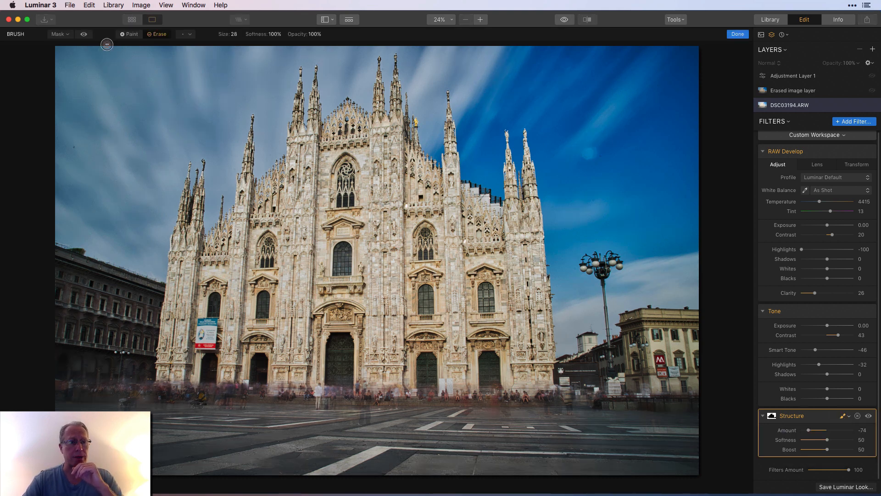
click(84, 35)
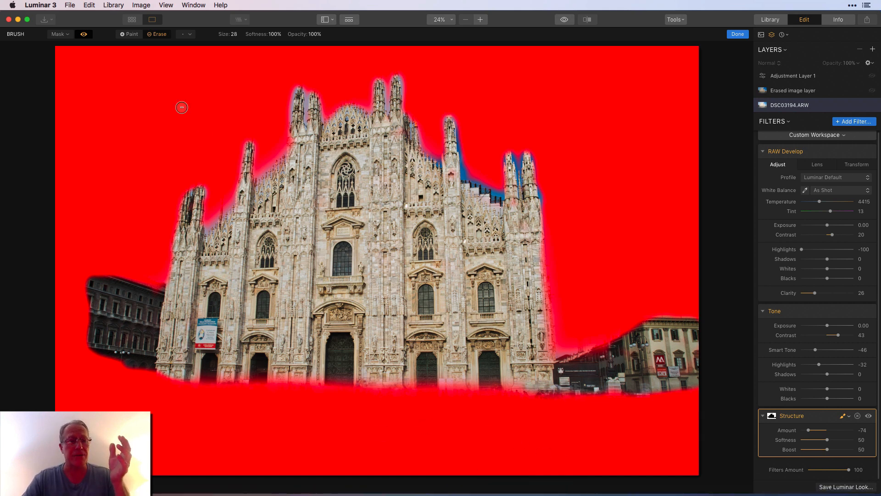
click(84, 36)
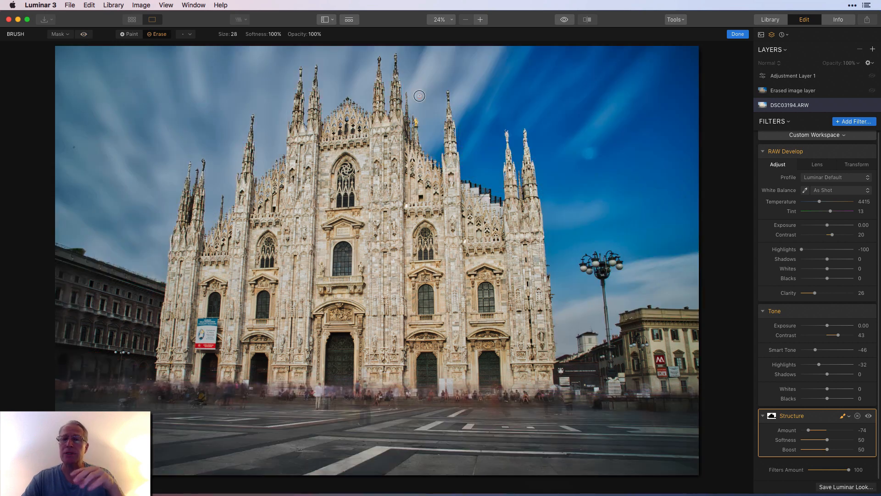
click(737, 35)
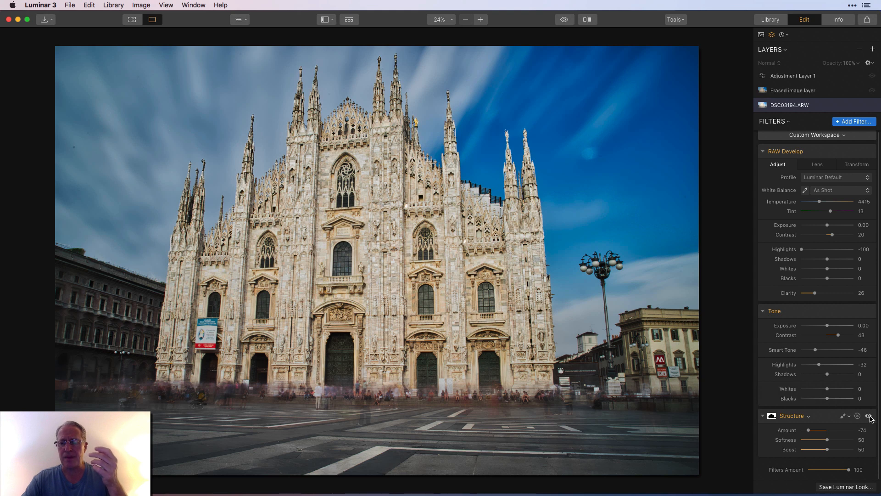
click(869, 416)
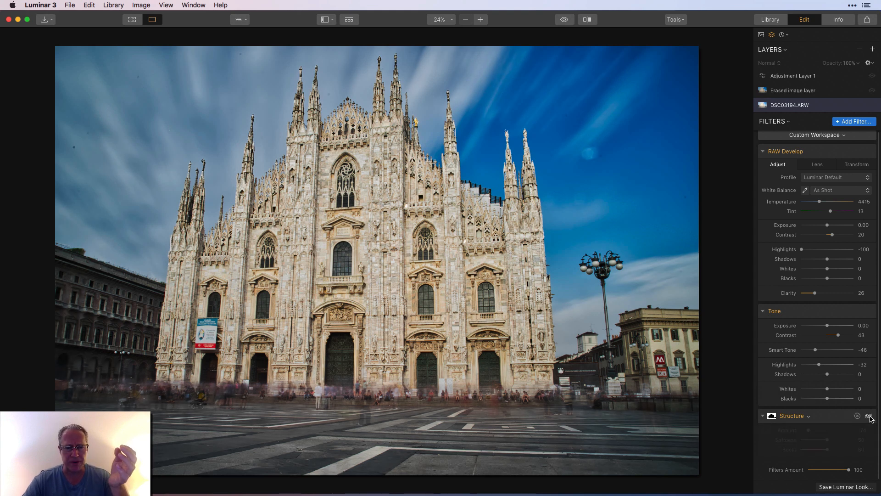
click(868, 416)
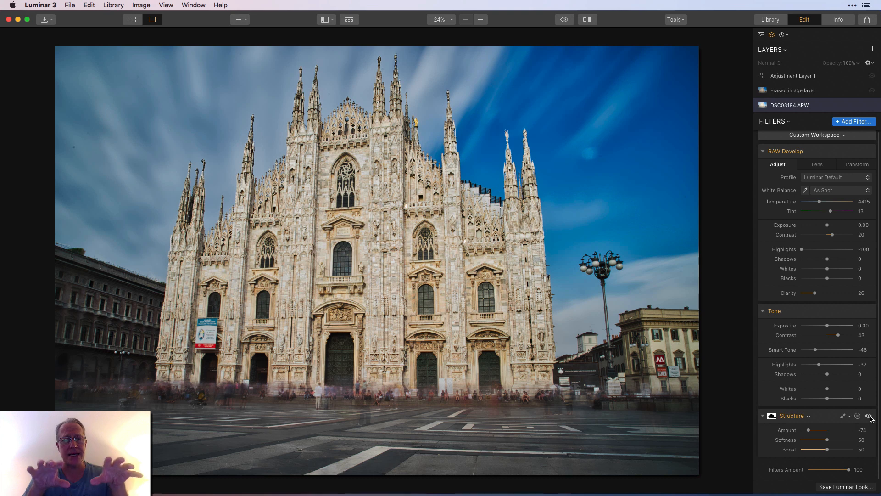
Turn on the Erased image layer and Adjustment Layer 1, leaving Adjustment Layer 1 selected.
click(855, 92)
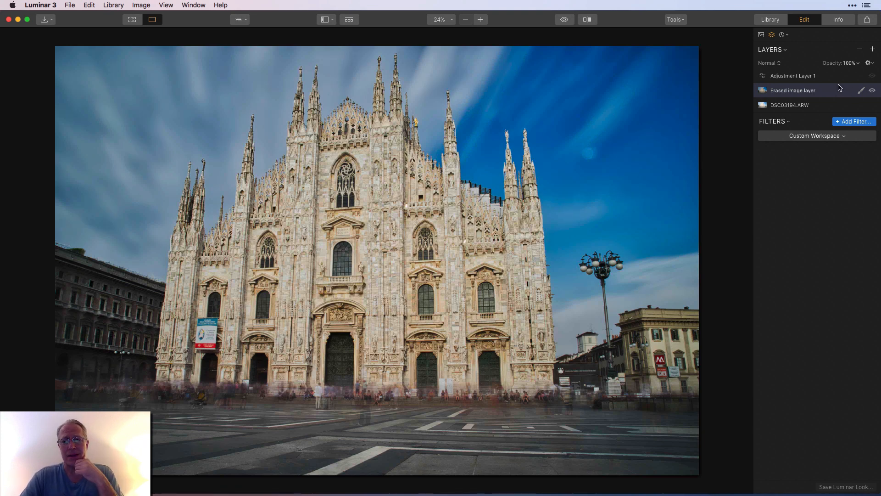
click(841, 81)
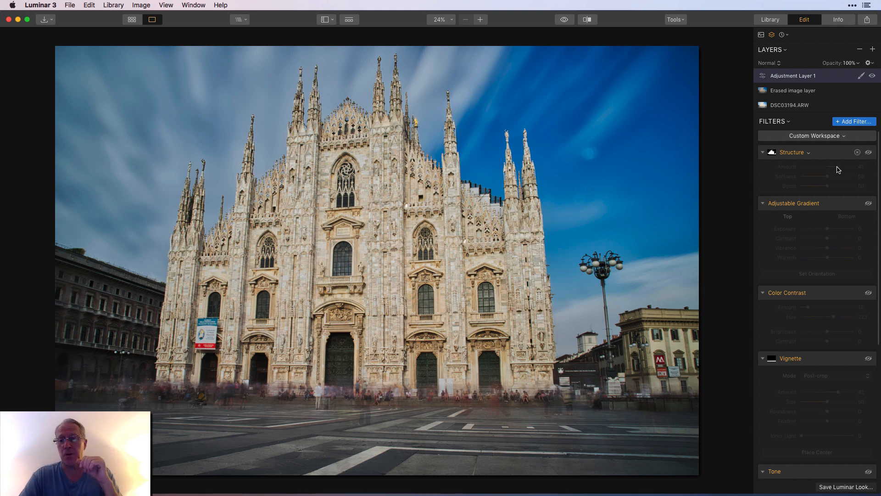
Enable the Structure filter on Adjustment Layer 1 and inspect the area covered by its brushed mask.
click(868, 152)
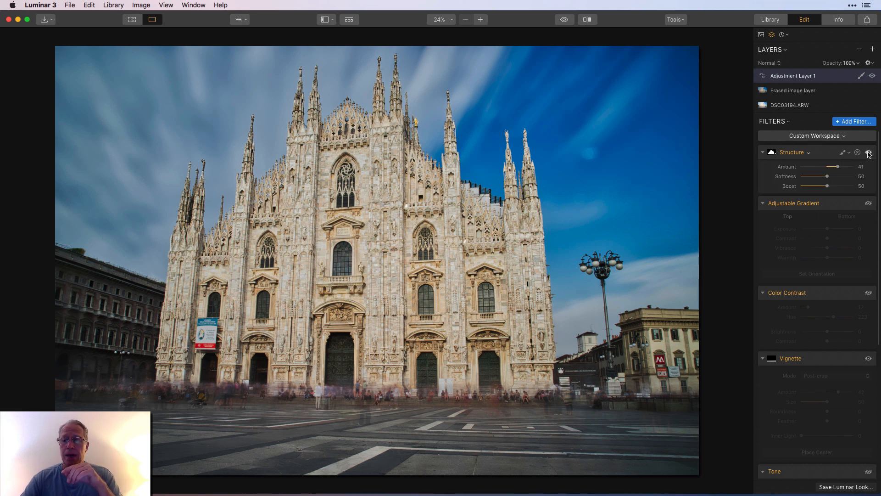
click(843, 154)
click(807, 164)
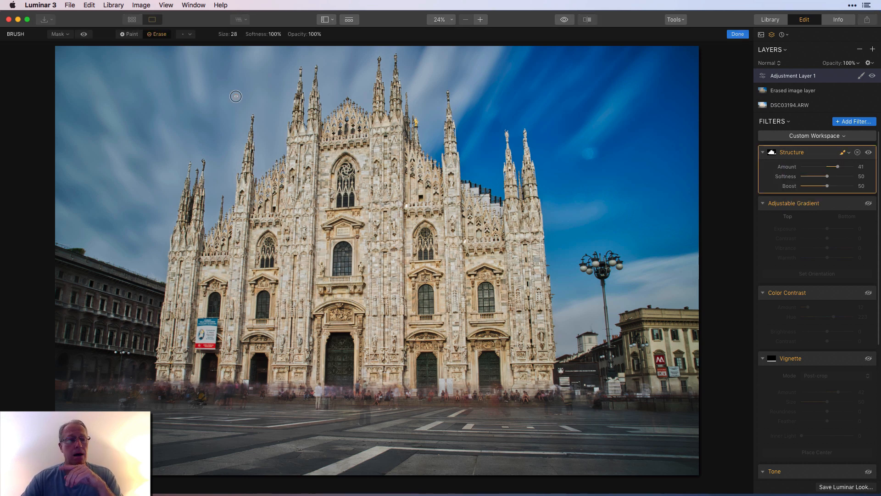
click(84, 35)
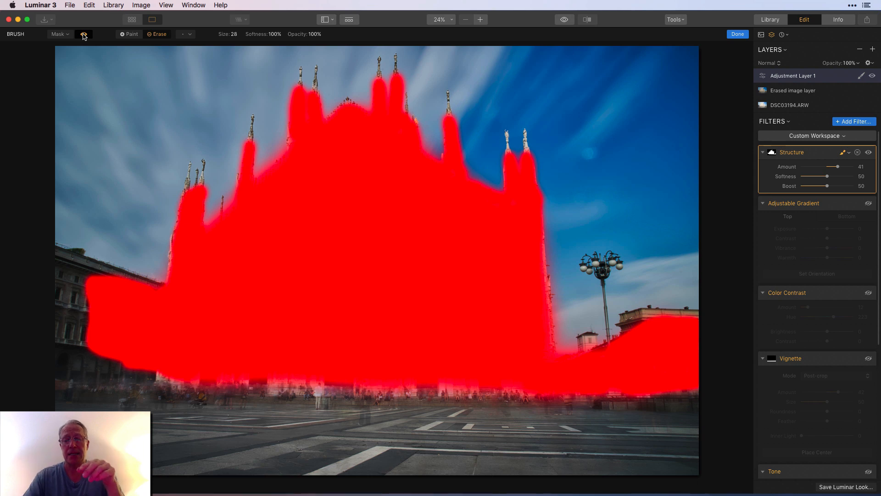
click(742, 36)
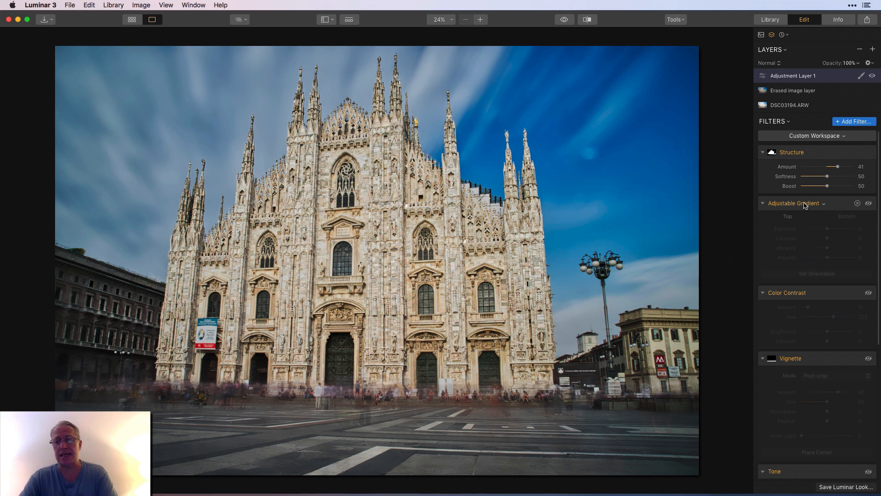
Enable the Adjustable Gradient filter on Adjustment Layer 1, reviewing its orientation and bottom settings and comparing the photo with and without it.
click(869, 203)
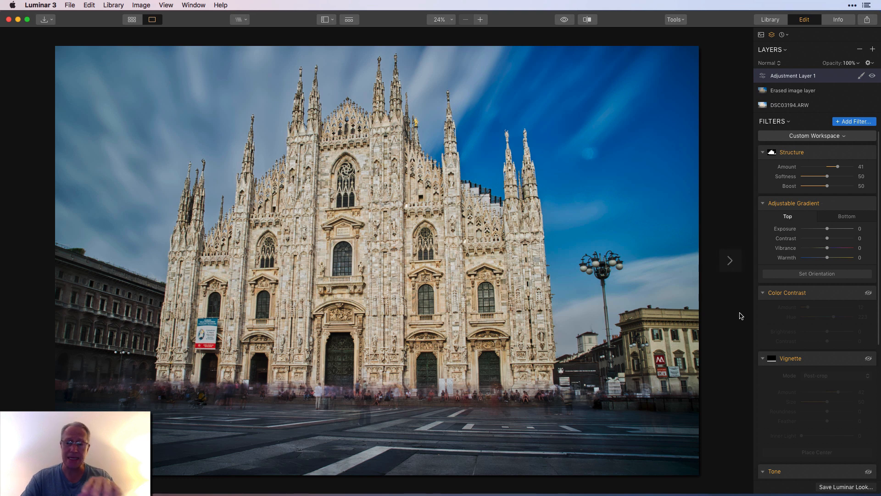
click(812, 274)
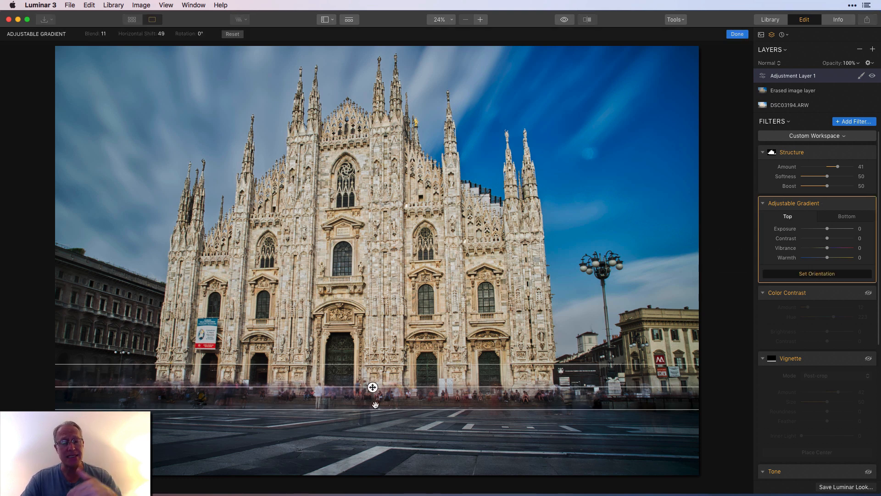
click(737, 36)
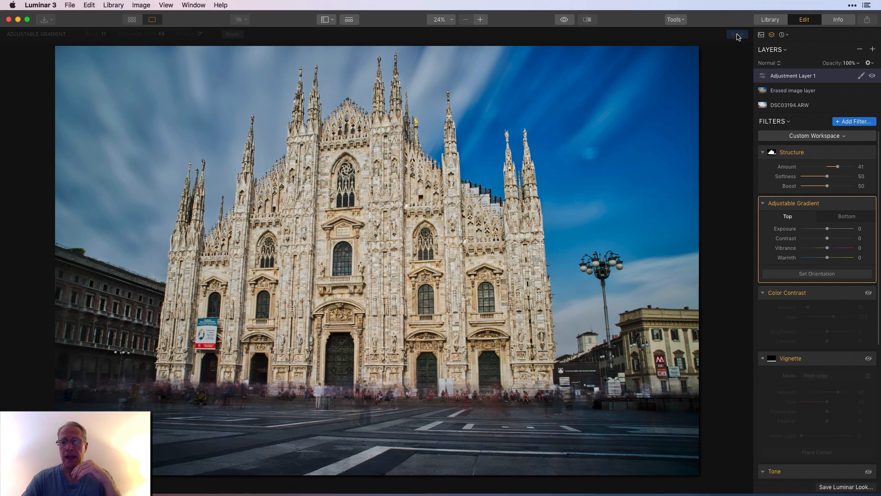
click(839, 218)
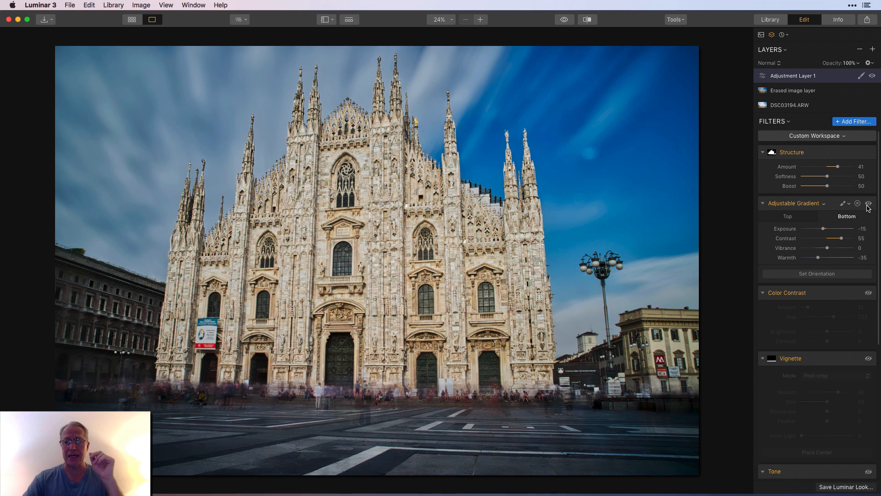
click(868, 204)
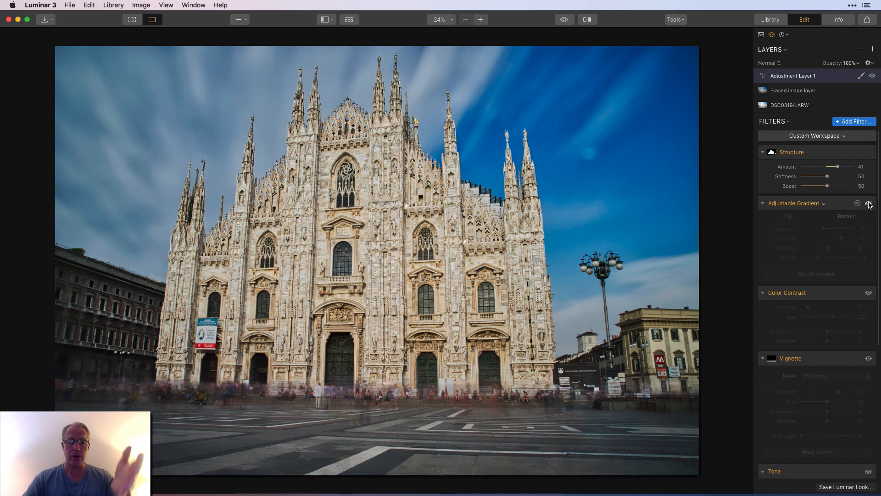
click(868, 203)
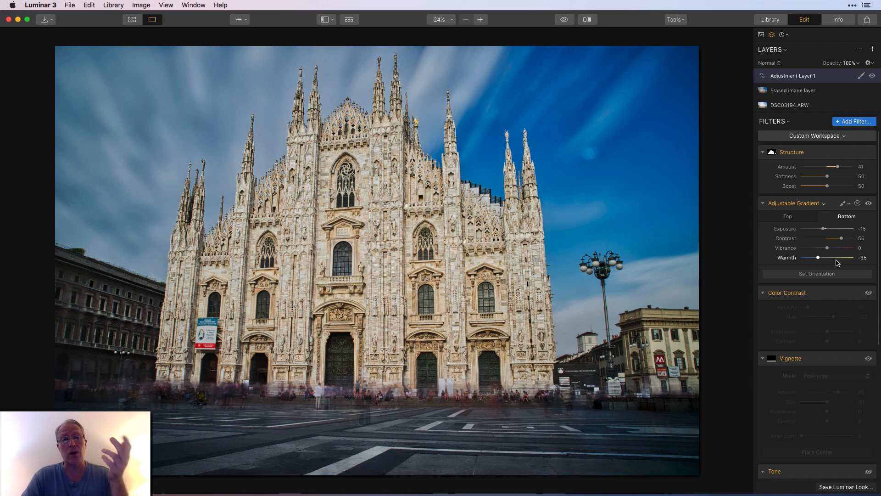
Enable the Color Contrast filter on Adjustment Layer 1, compare the photo with and without it, and set its Amount to 12.
scroll(838, 316, down, 5)
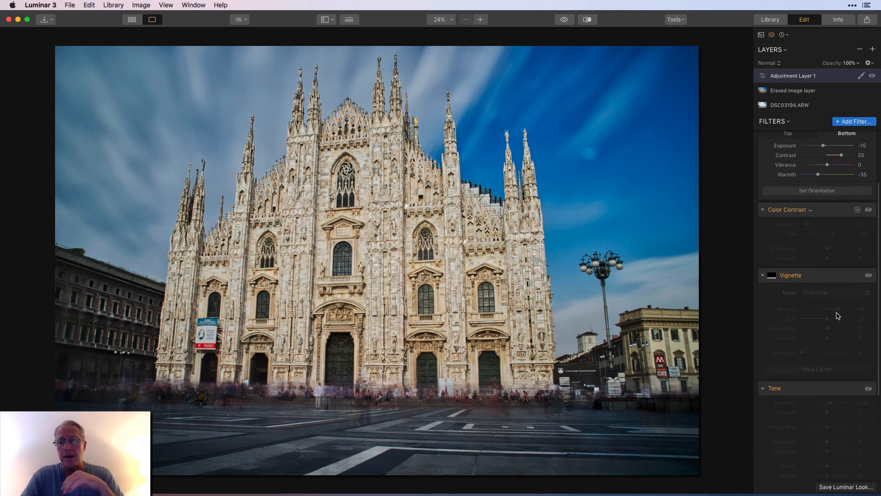
scroll(838, 315, up, 2)
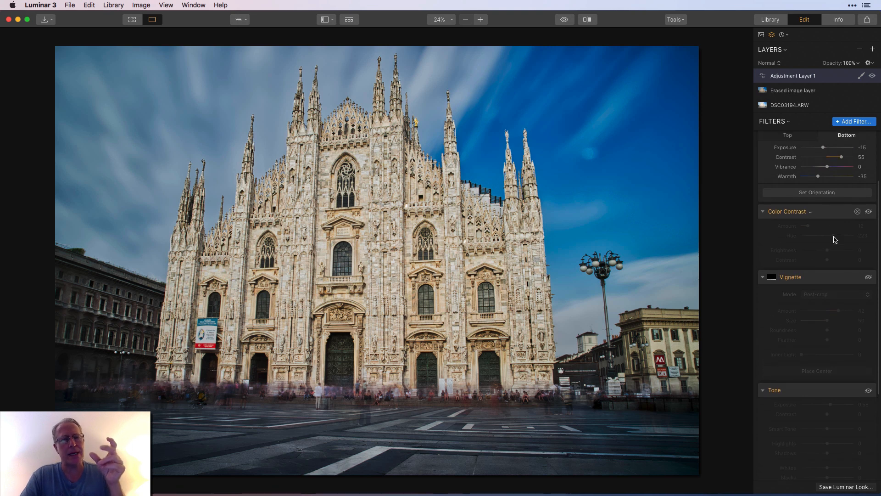
click(868, 212)
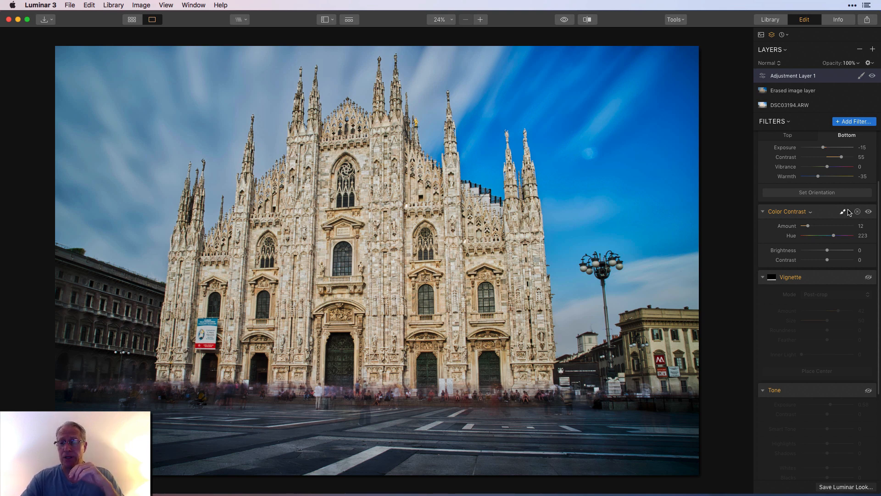
click(869, 212)
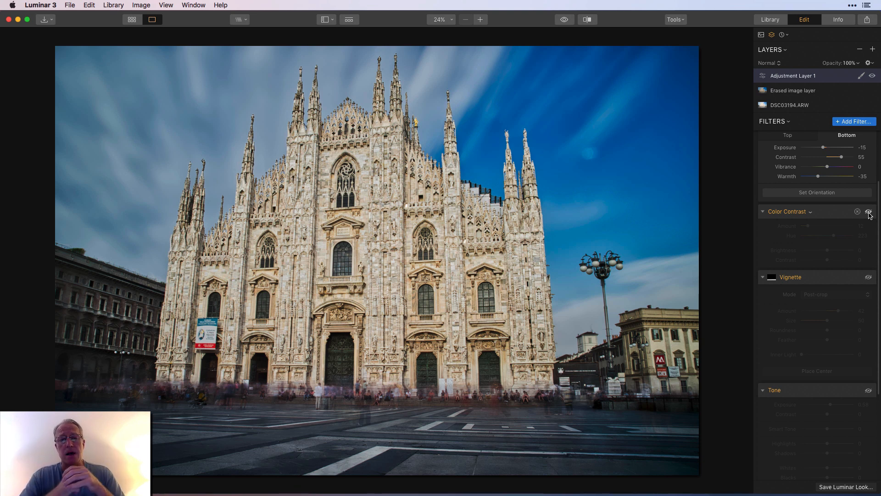
click(869, 212)
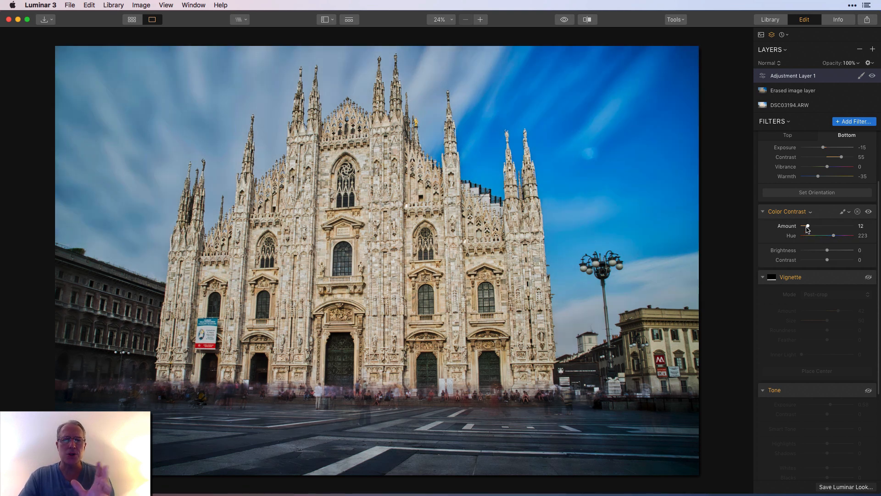
click(868, 212)
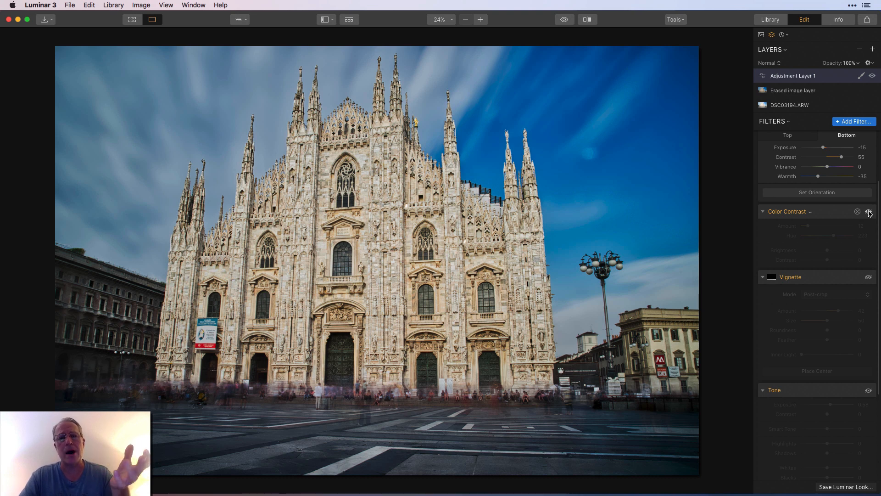
click(869, 211)
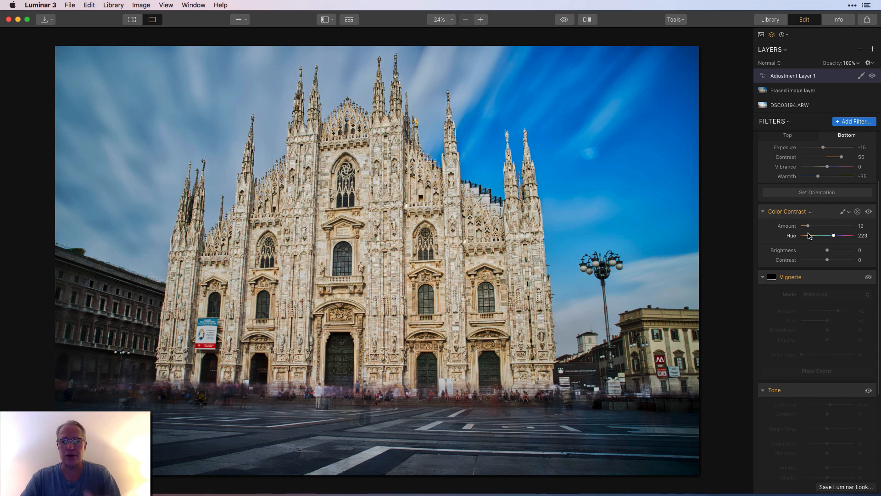
mouse_move(810, 229)
mouse_down()
mouse_move(832, 227)
mouse_move(806, 227)
mouse_up()
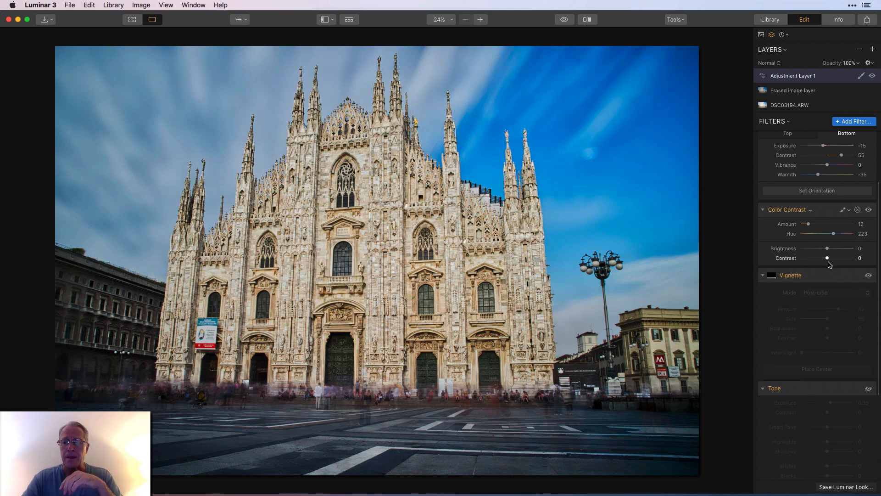
Compare the photo with and without the Adjustable Gradient filter on Adjustment Layer 1, leaving the filter enabled.
scroll(823, 261, down, 2)
scroll(830, 265, down, 1)
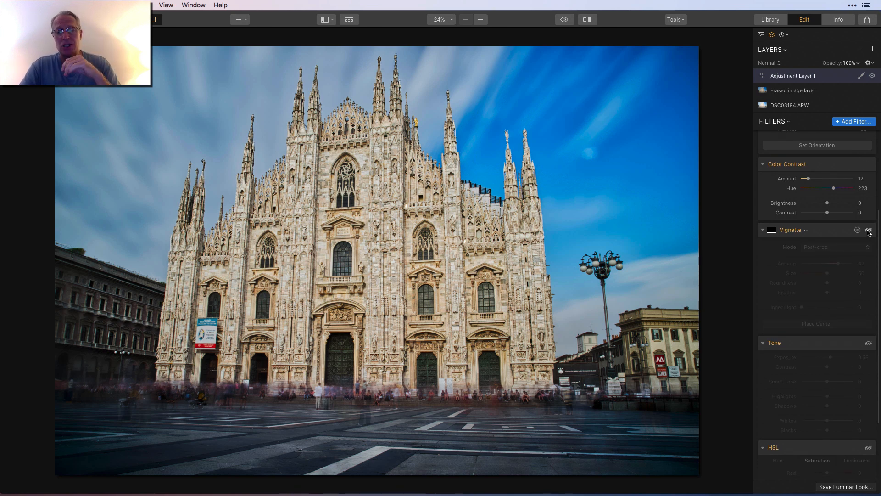
scroll(851, 179, up, 5)
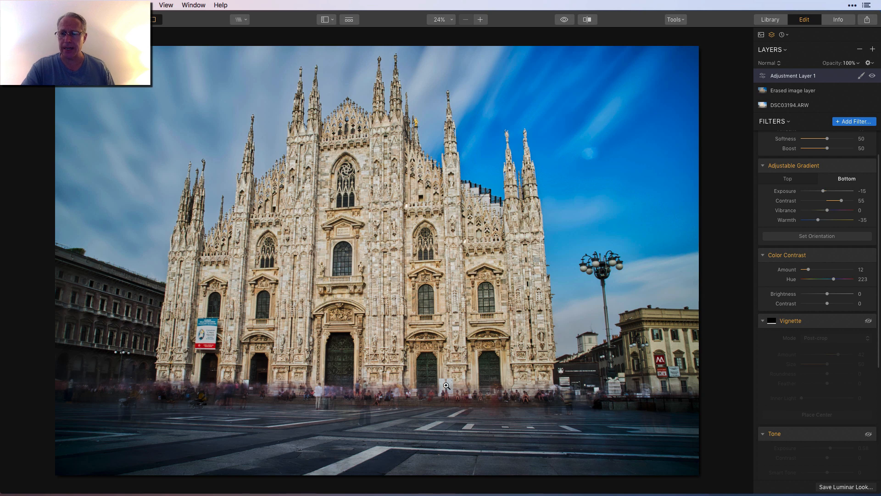
scroll(846, 208, up, 1)
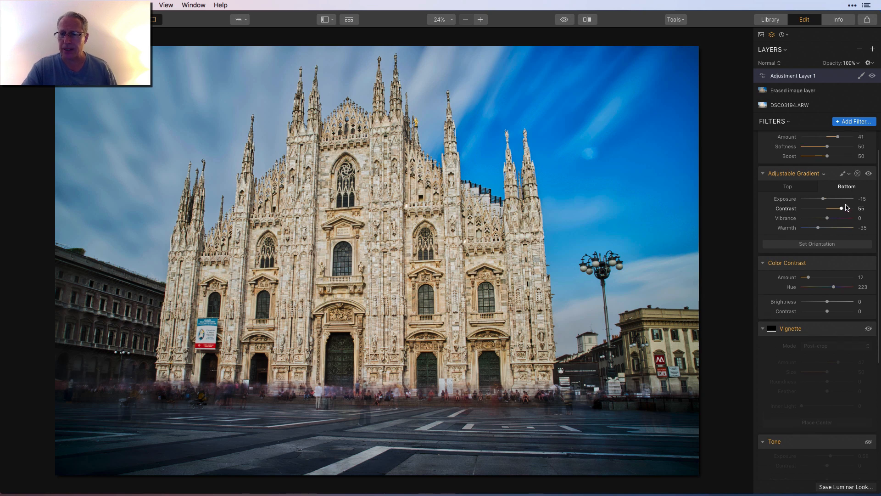
click(868, 176)
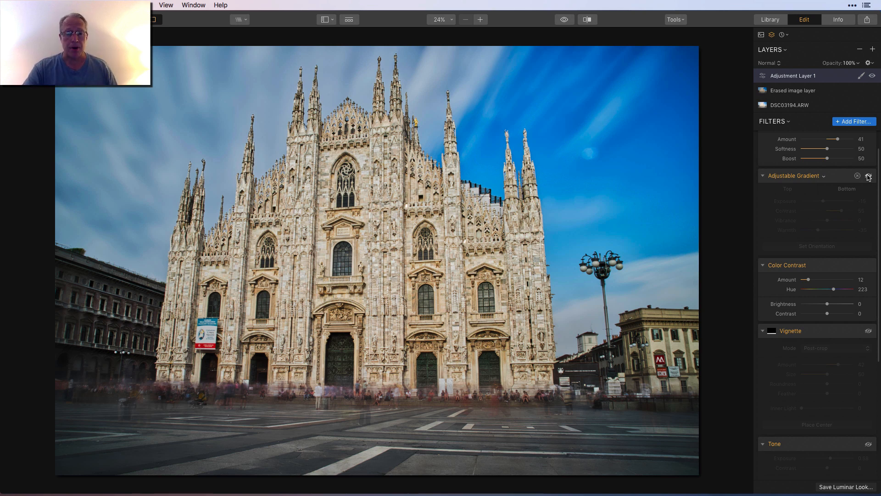
click(868, 177)
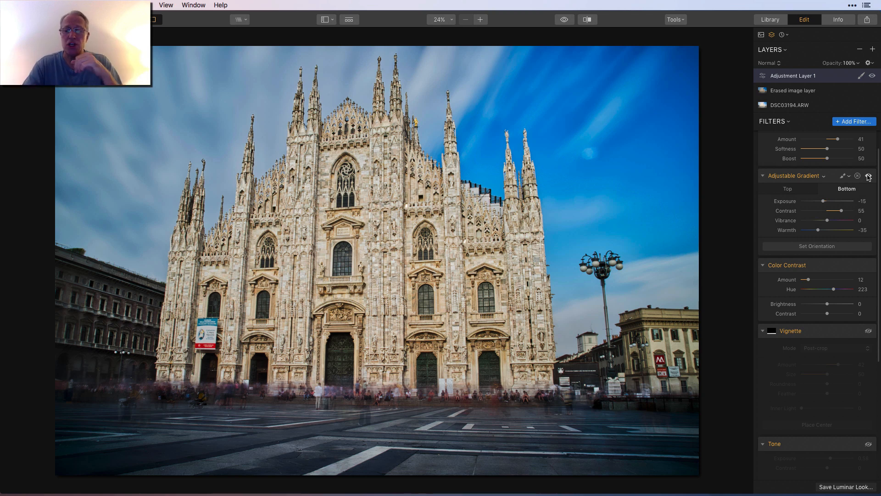
Enable the Vignette filter on Adjustment Layer 1, compare the photo with and without it, and set its Amount to 42.
scroll(826, 266, down, 2)
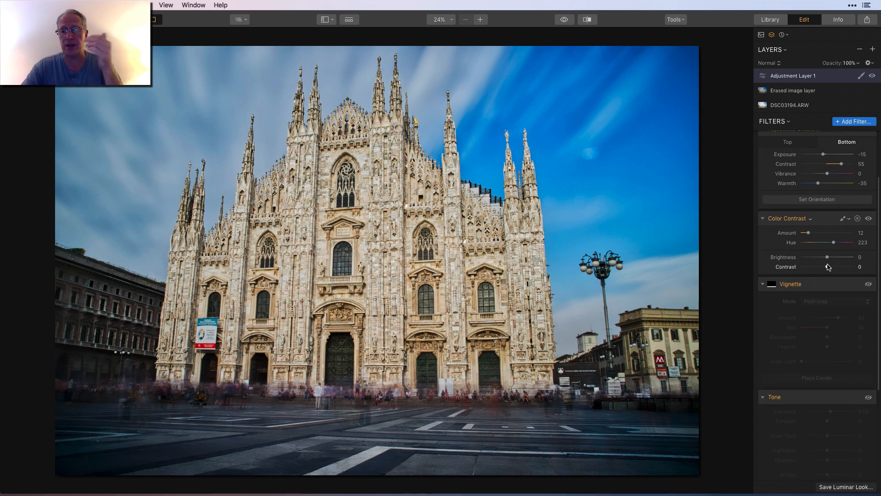
click(868, 284)
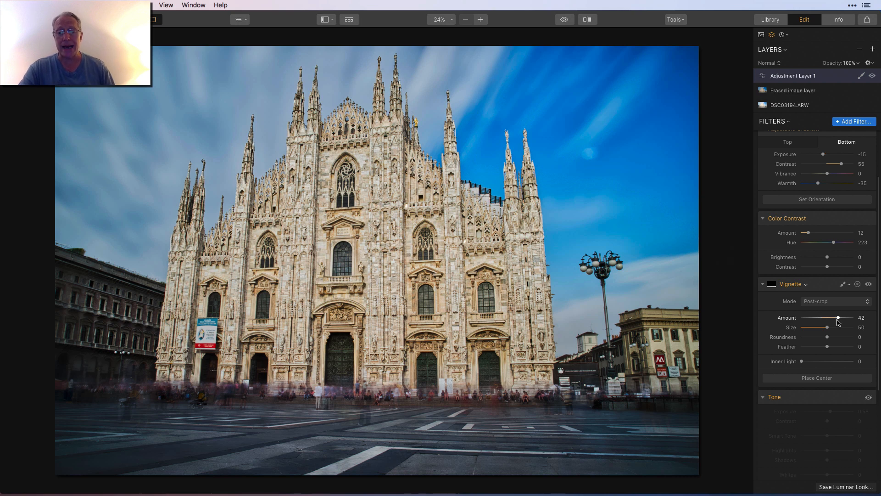
click(868, 284)
click(868, 284)
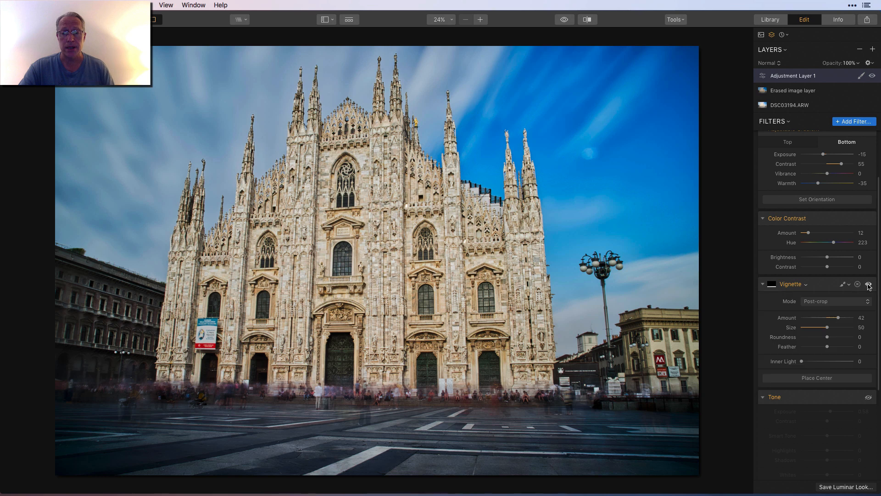
mouse_move(839, 318)
mouse_down()
mouse_move(778, 321)
mouse_move(838, 317)
mouse_up()
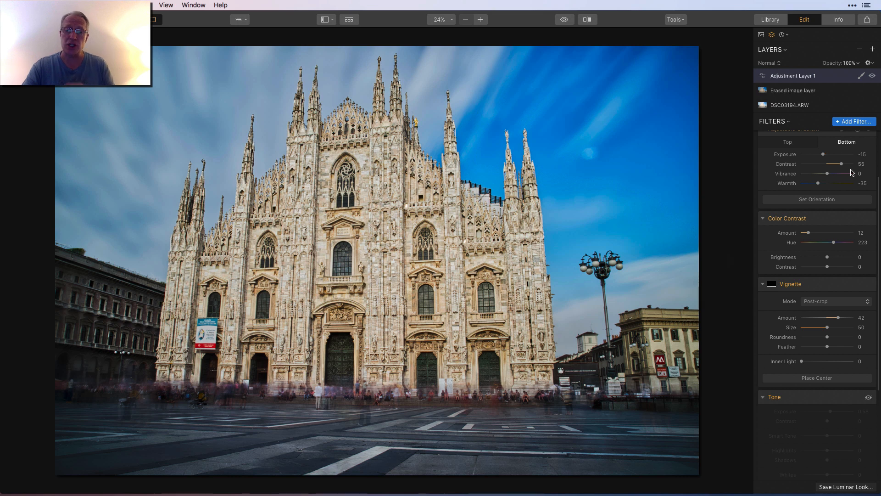
Review the mask types available for the Vignette filter without choosing one.
scroll(847, 155, up, 1)
scroll(847, 155, up, 1)
scroll(847, 156, down, 4)
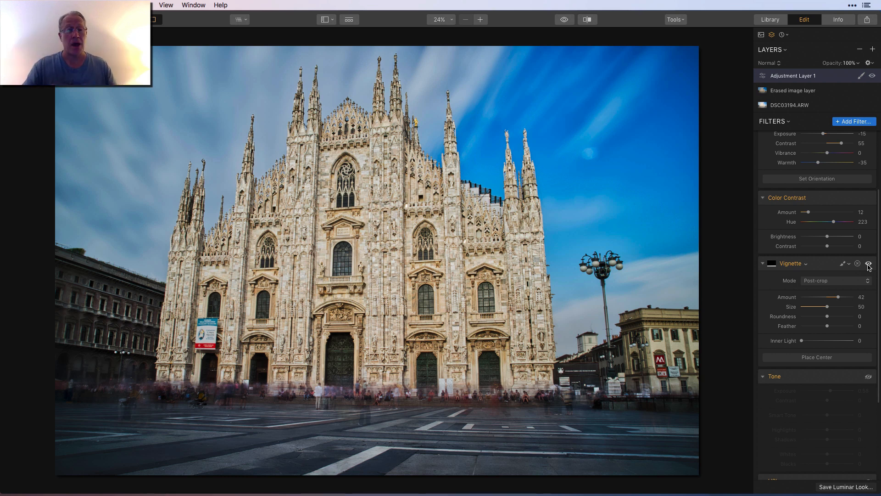
click(843, 264)
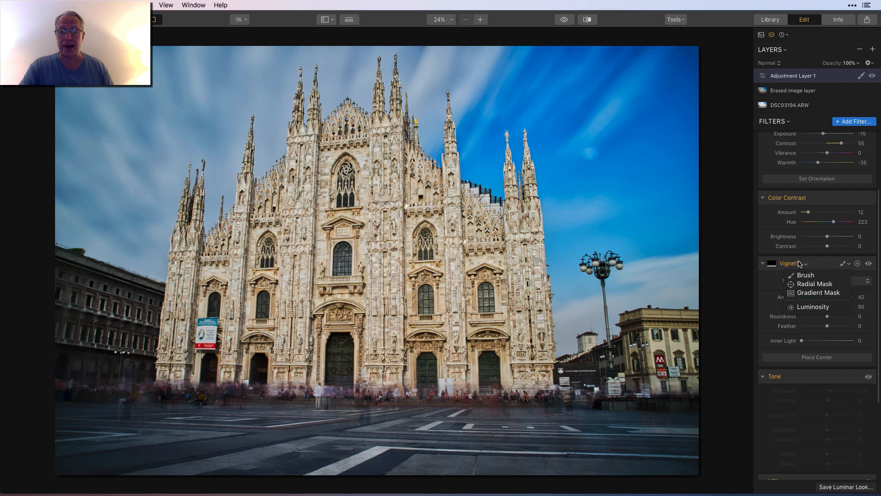
click(819, 265)
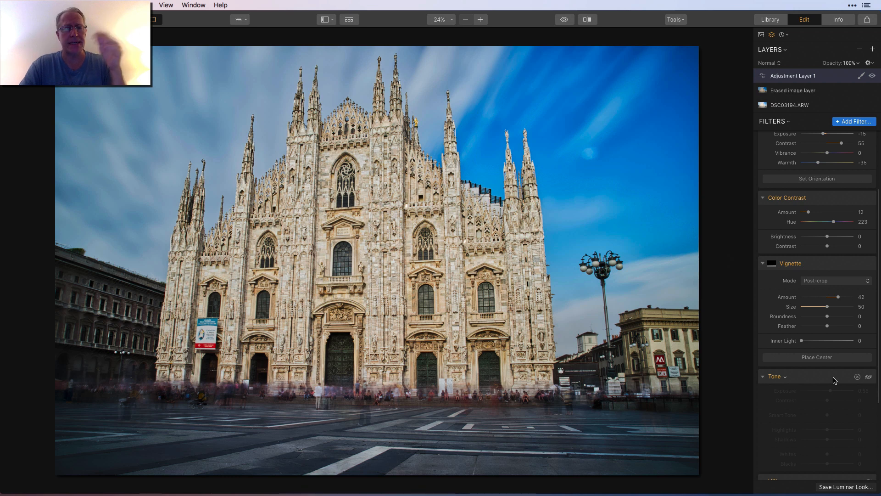
Enable the Tone filter with its raised Exposure and compare the photo with and without it.
scroll(834, 380, down, 3)
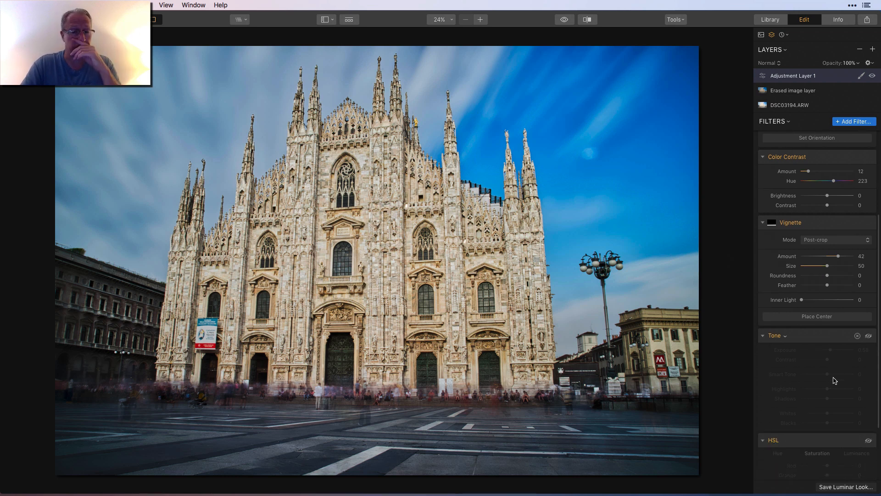
scroll(835, 380, up, 2)
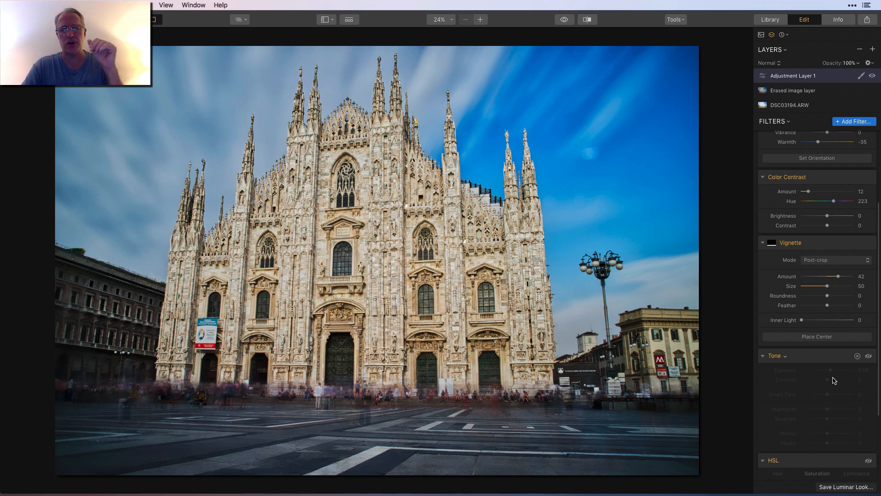
scroll(834, 380, down, 2)
scroll(835, 380, down, 4)
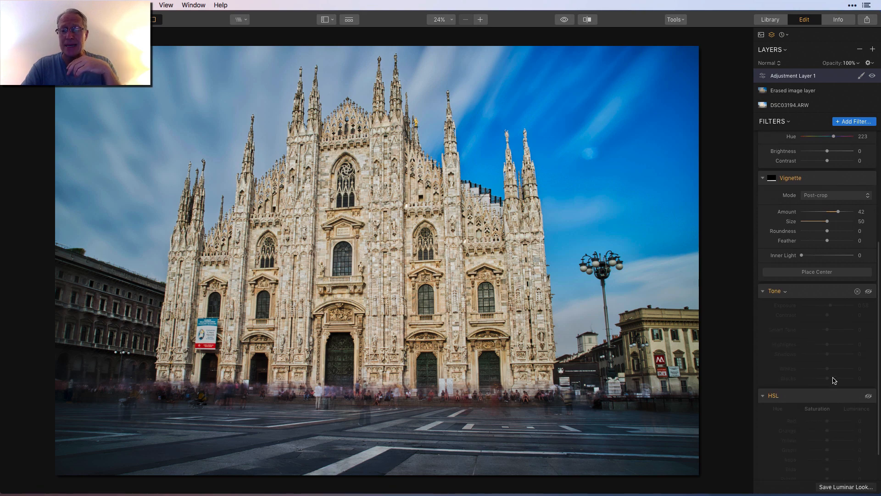
click(868, 287)
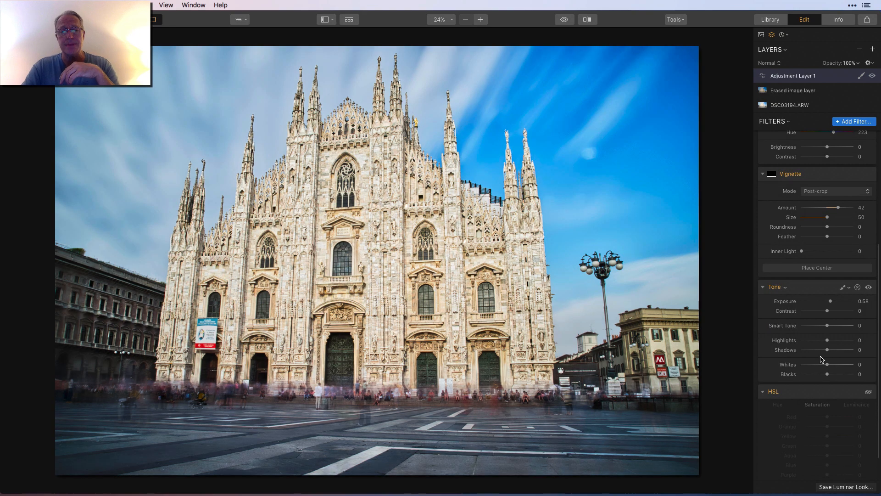
scroll(820, 359, down, 1)
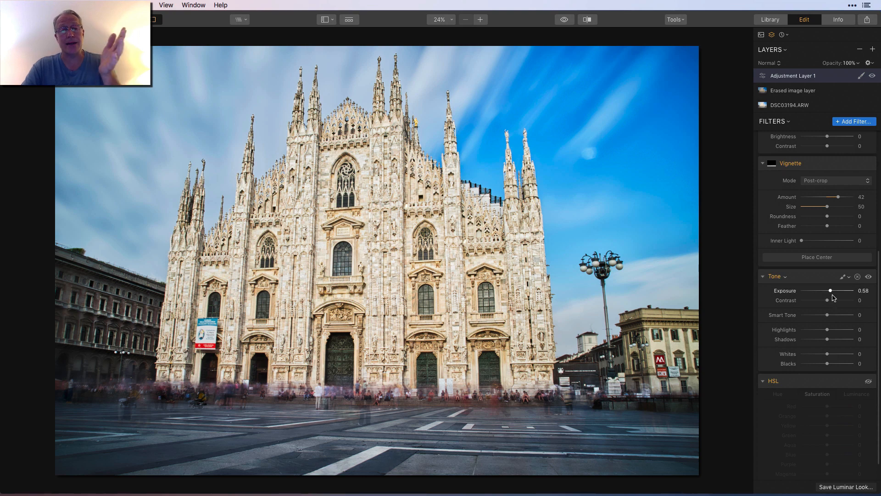
click(869, 277)
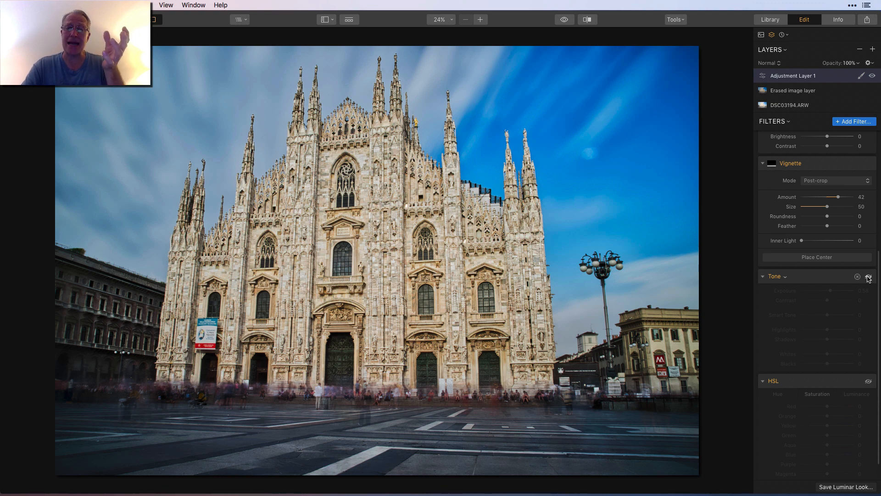
click(868, 277)
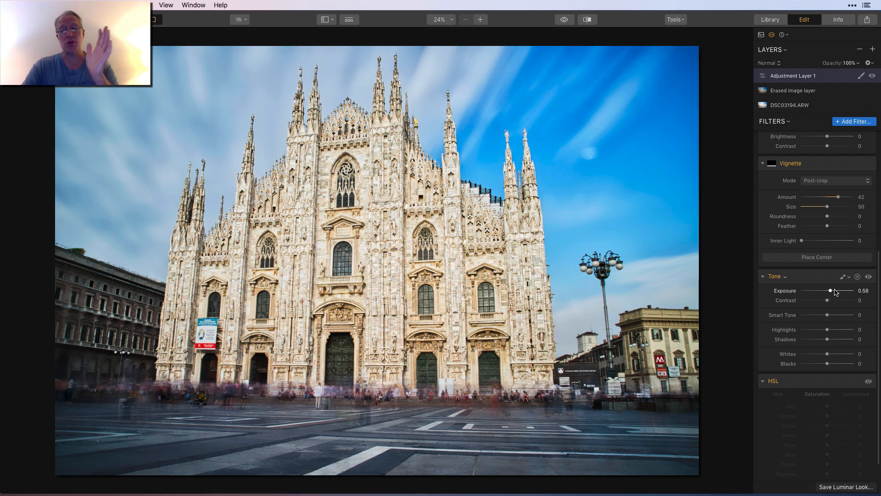
Enable the HSL filter, set its Yellow luminance to -100, and compare the photo with and without the filter.
scroll(845, 334, down, 2)
click(869, 358)
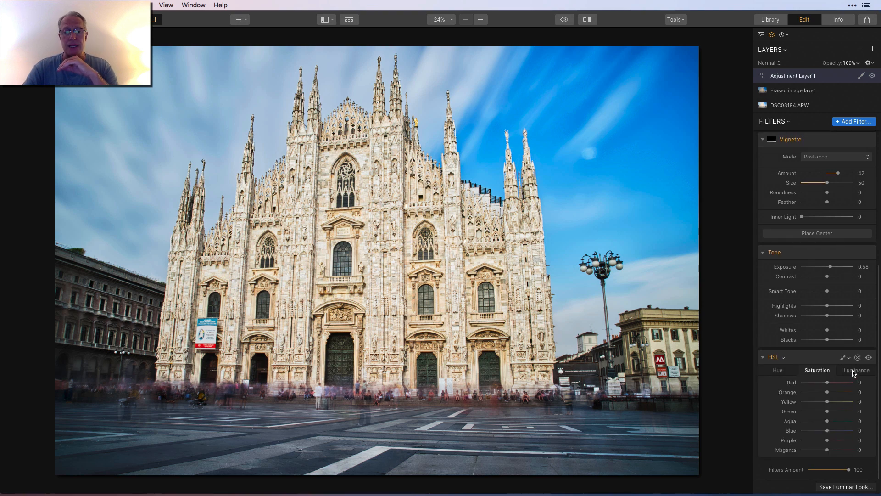
click(855, 370)
drag(827, 401, 801, 402)
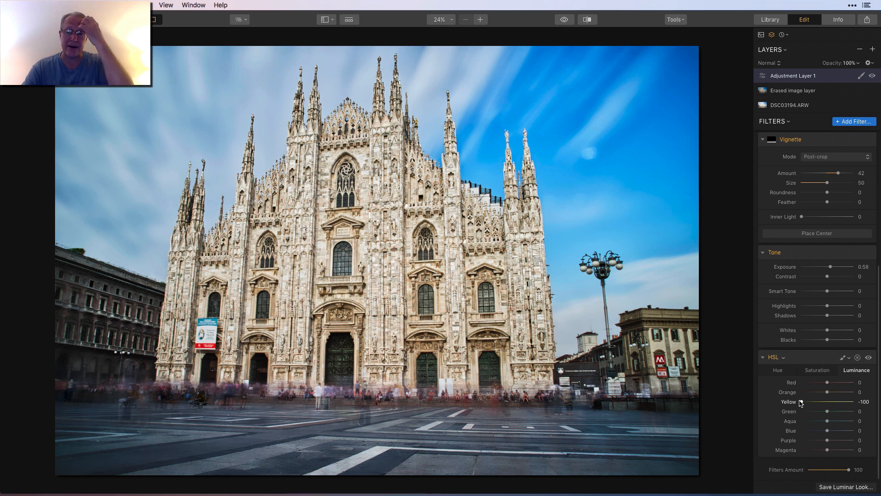
click(869, 358)
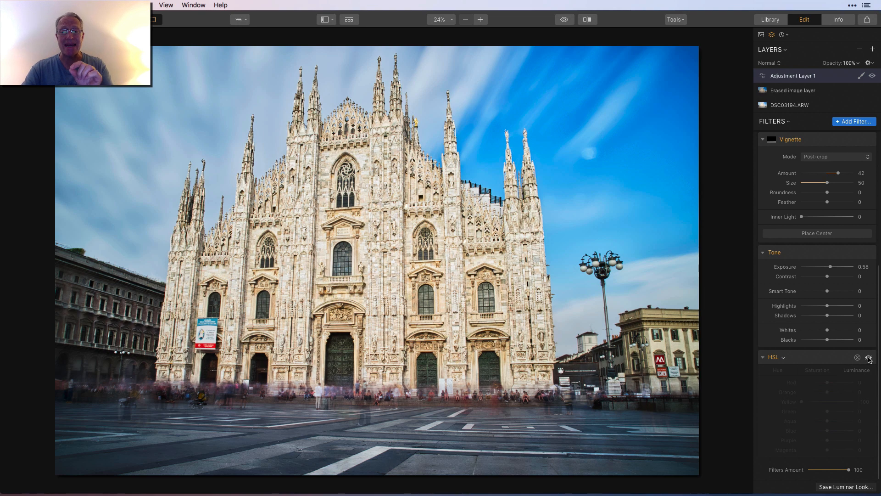
click(869, 358)
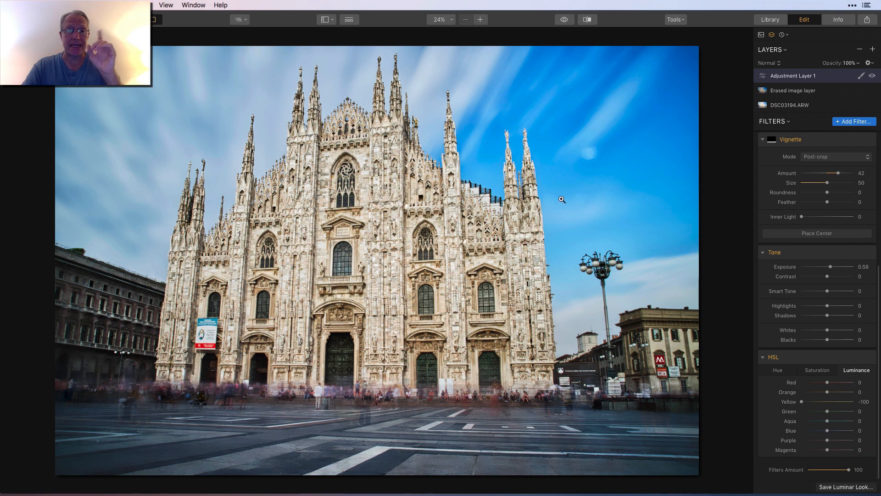
Compare the cathedral facade with and without the HSL filter at 50% zoom, and return to the fit-to-screen view.
click(480, 20)
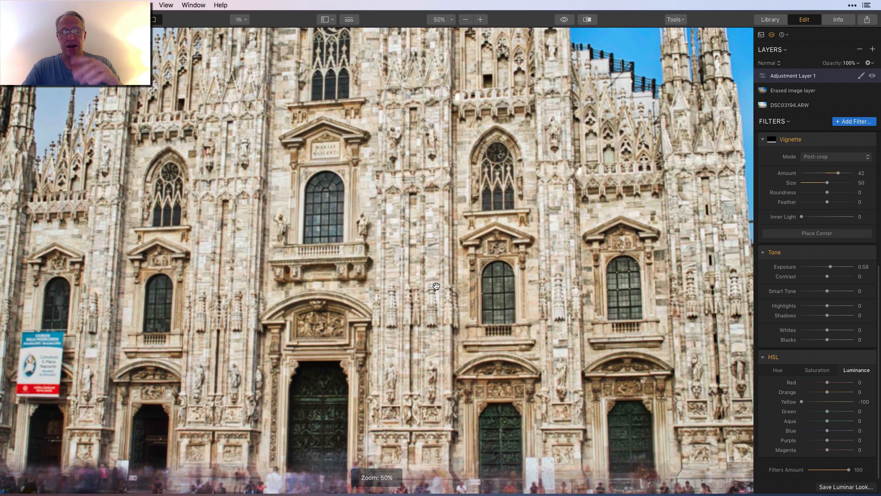
click(868, 359)
click(869, 359)
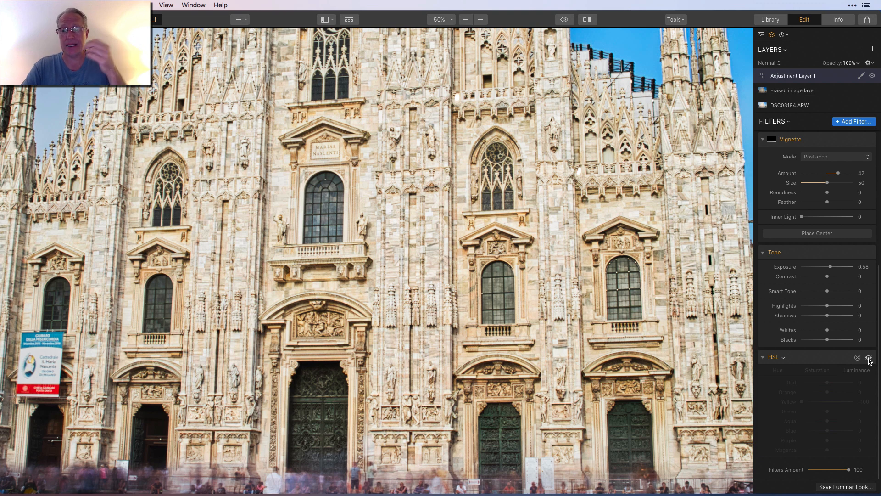
click(869, 358)
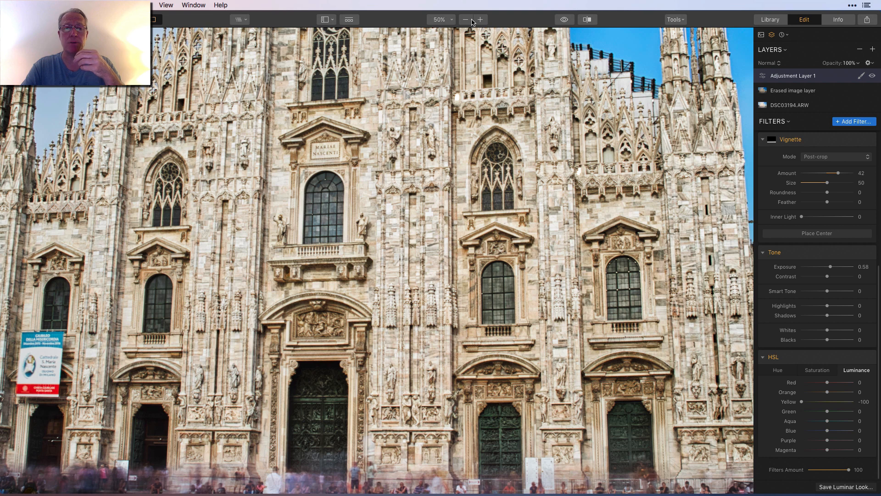
click(449, 22)
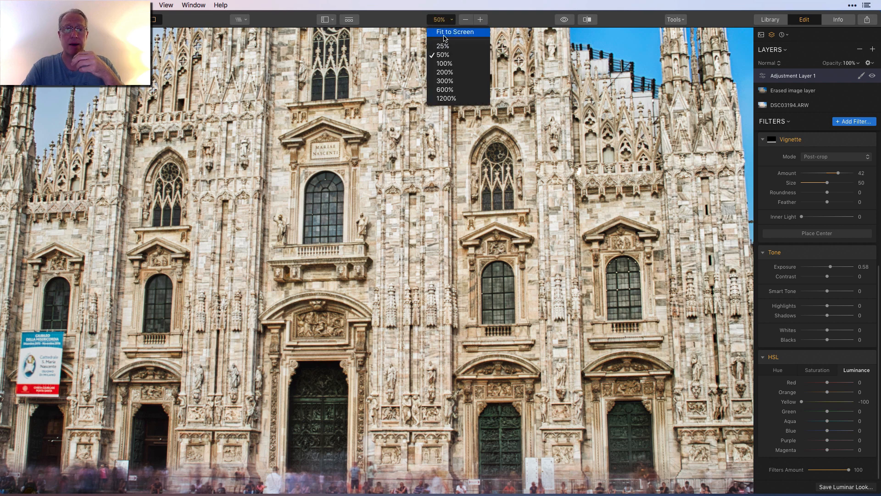
click(447, 32)
Reset the HSL filter's Yellow luminance to 0 and lower it back to -100 to demonstrate its effect.
scroll(816, 329, up, 5)
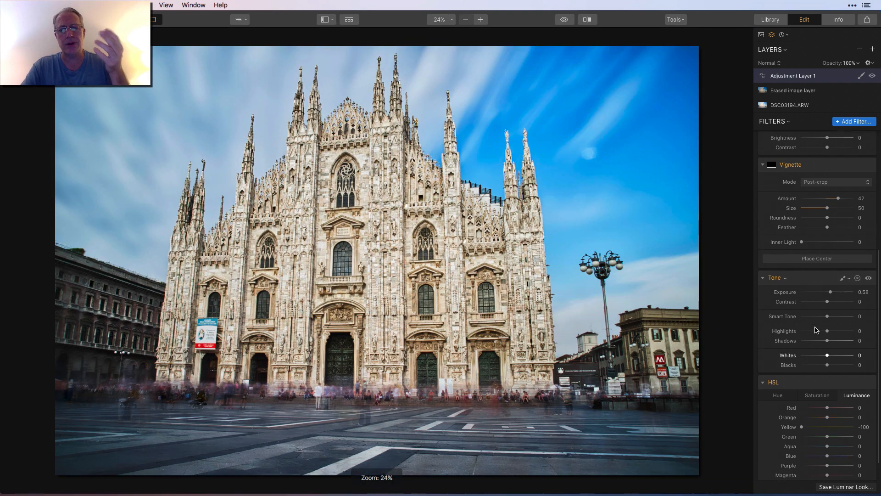
scroll(816, 330, up, 1)
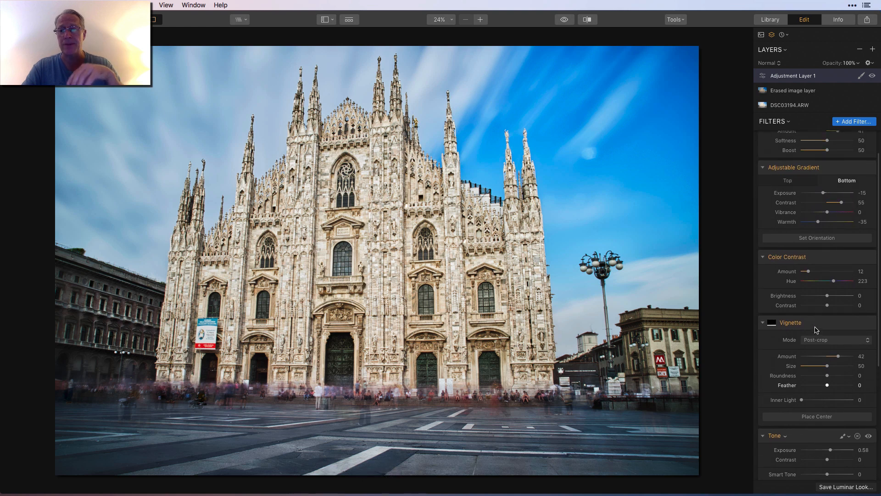
scroll(815, 298, down, 3)
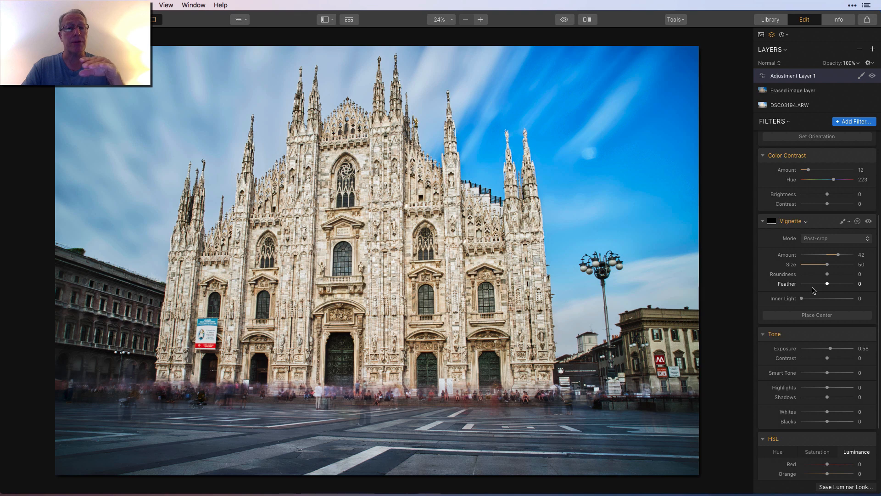
scroll(813, 290, down, 5)
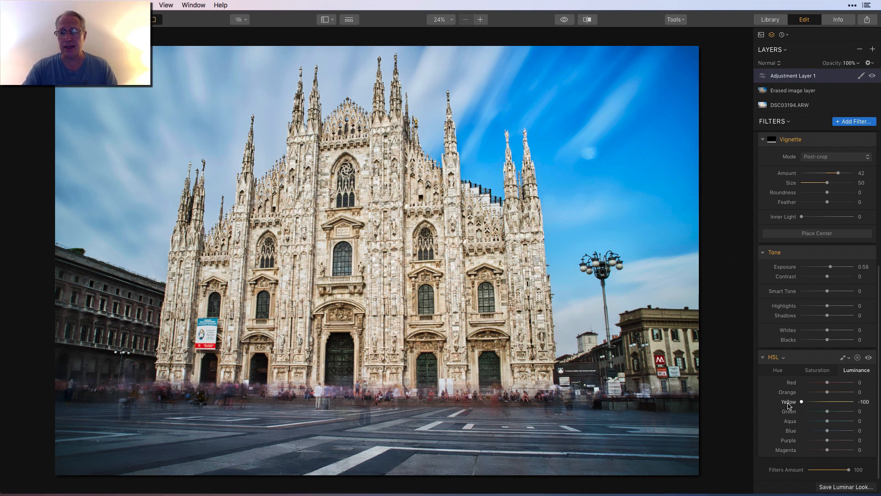
double_click(828, 402)
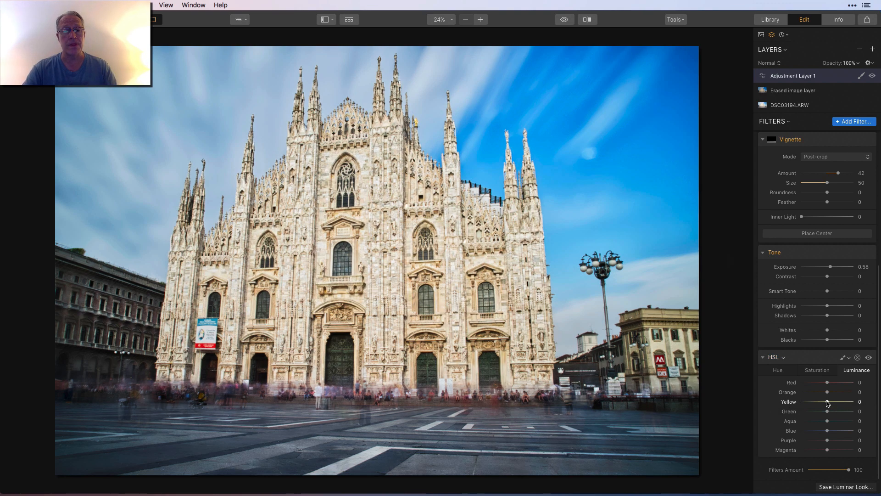
drag(827, 402, 757, 403)
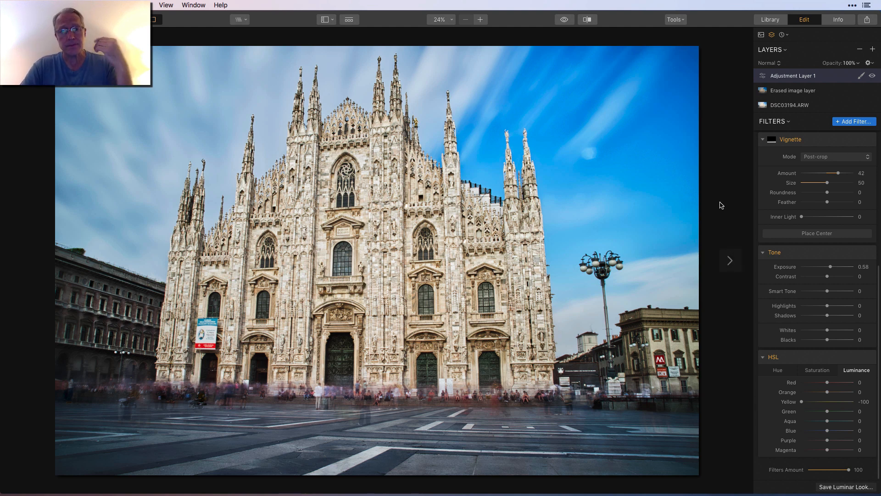
Compare the full edit with the original photo and set the Structure filter's Amount to 32.
click(564, 20)
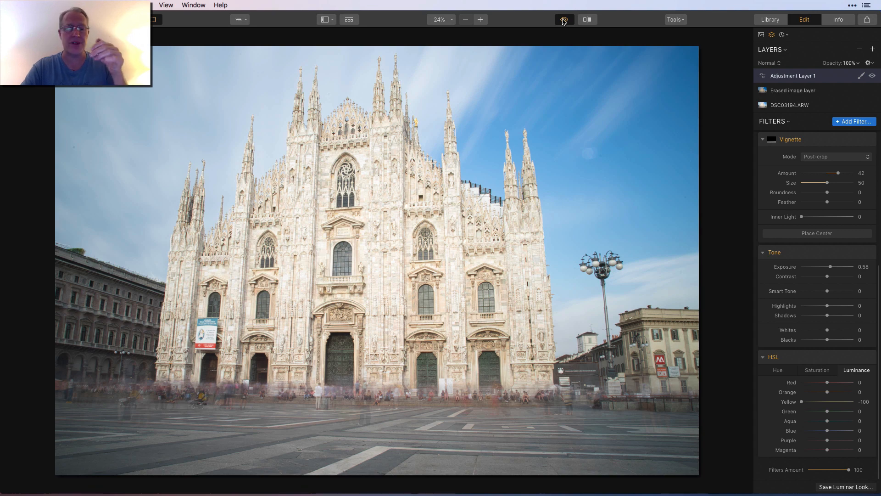
click(564, 20)
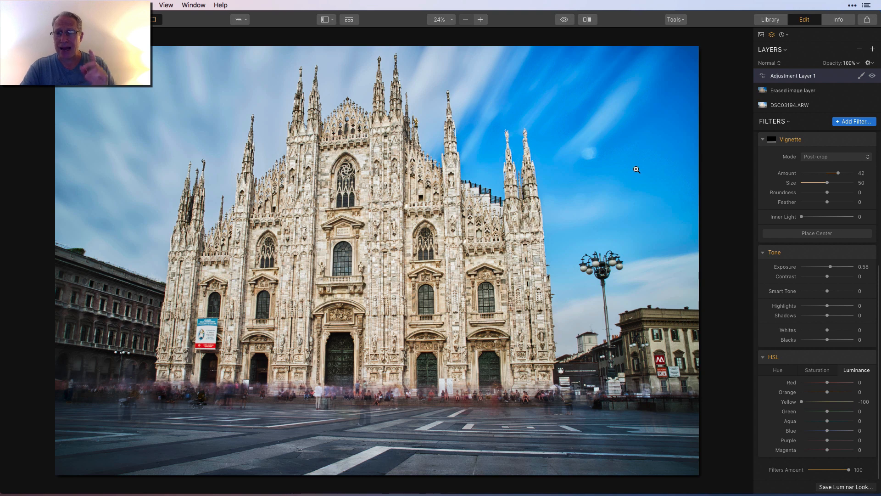
scroll(804, 257, up, 5)
scroll(804, 257, up, 3)
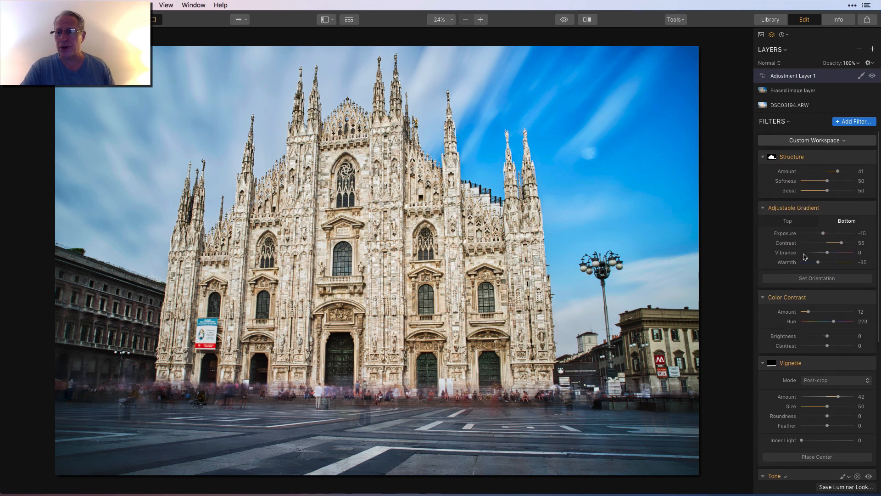
drag(836, 168, 835, 168)
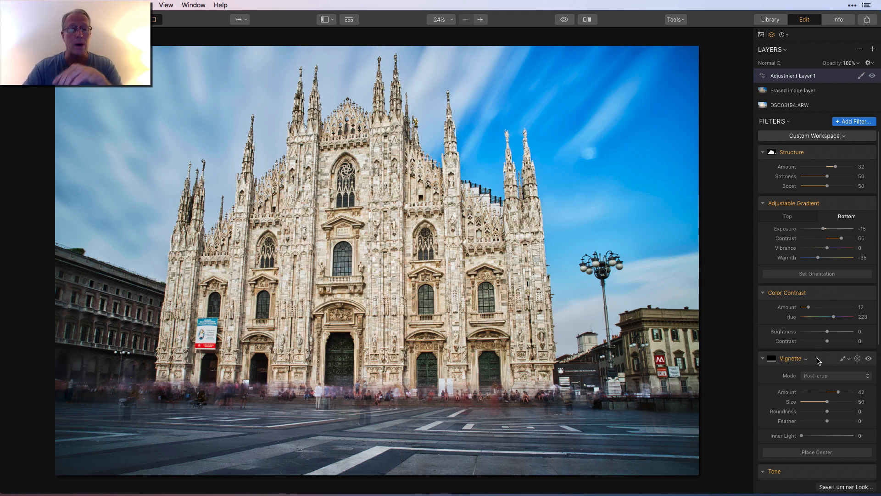
scroll(819, 361, down, 10)
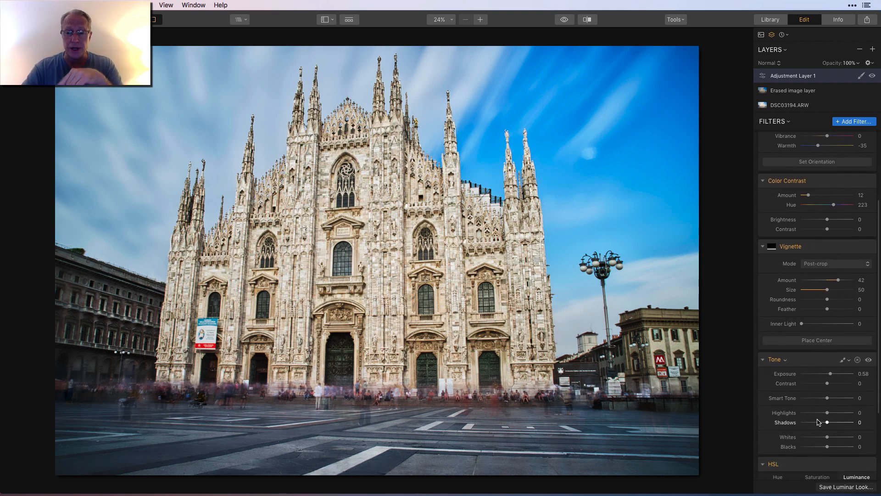
scroll(819, 421, up, 10)
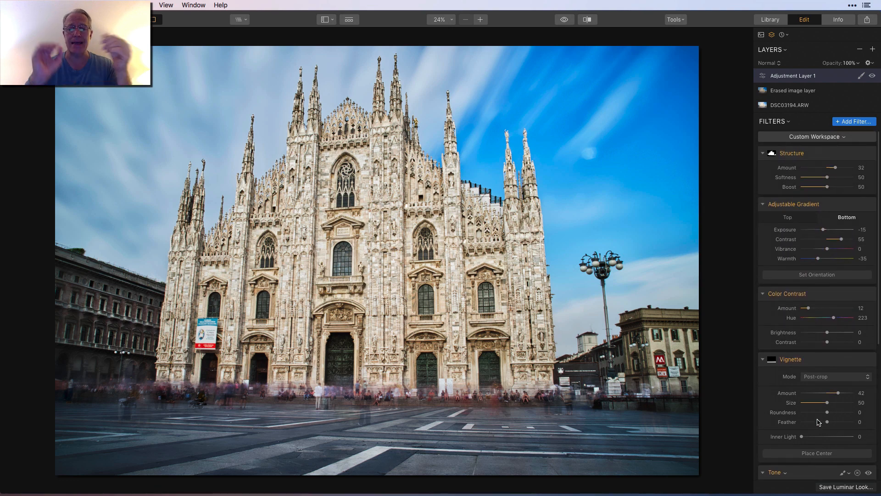
Compare the original and edited photo in the split view, sweeping the divider across the image, and close the comparison.
click(588, 19)
drag(288, 160, 654, 147)
drag(545, 138, 148, 185)
click(587, 19)
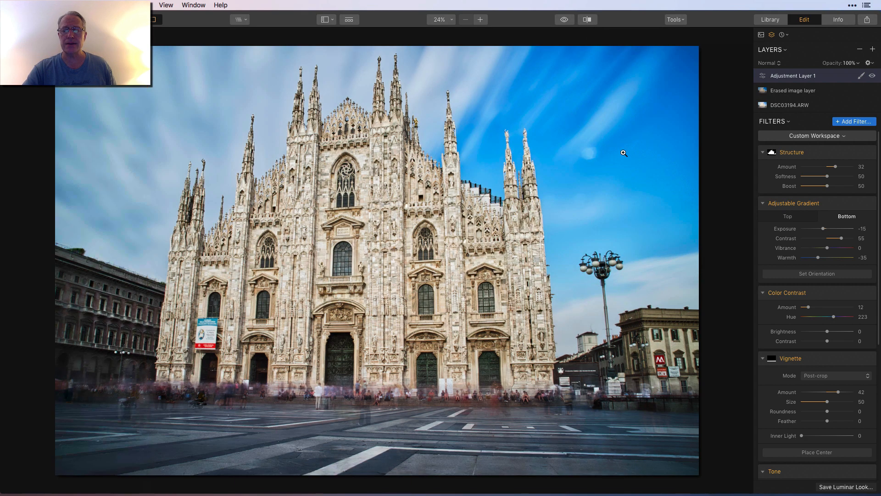